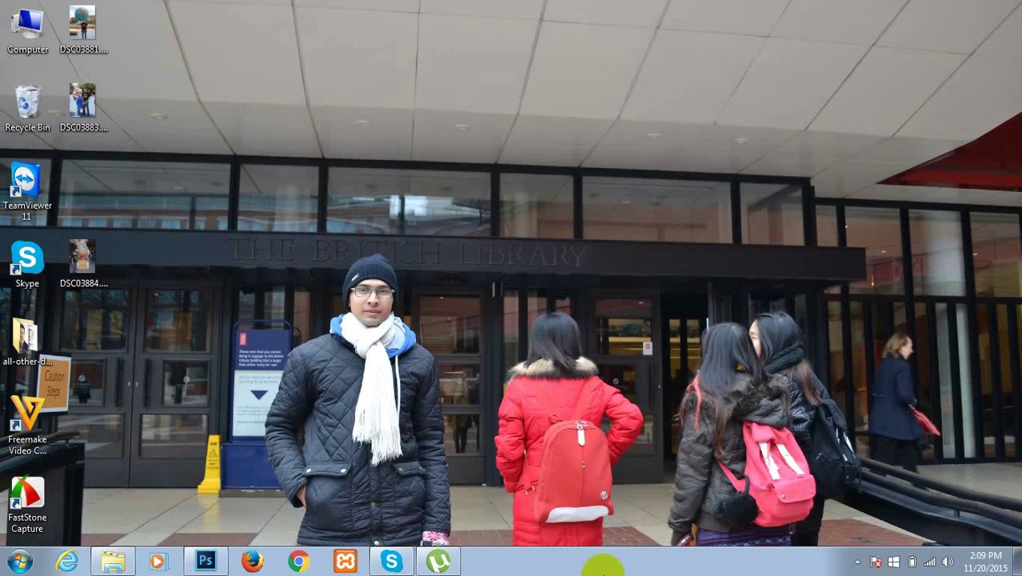
# Bring Photoshop forward and open the male-model.jpg photo at 100%
pyautogui.click(210, 561)
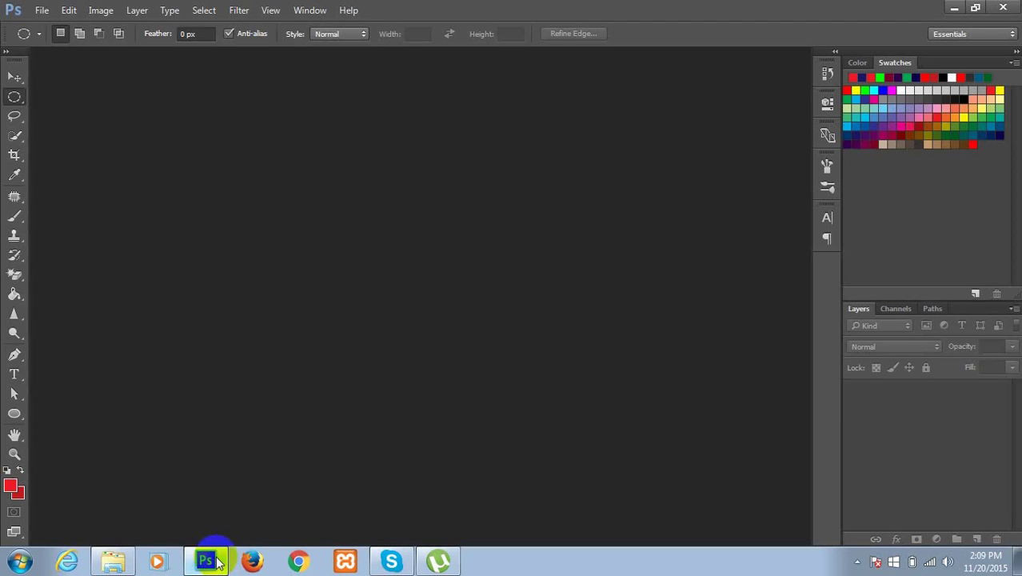
pyautogui.click(43, 11)
pyautogui.click(40, 11)
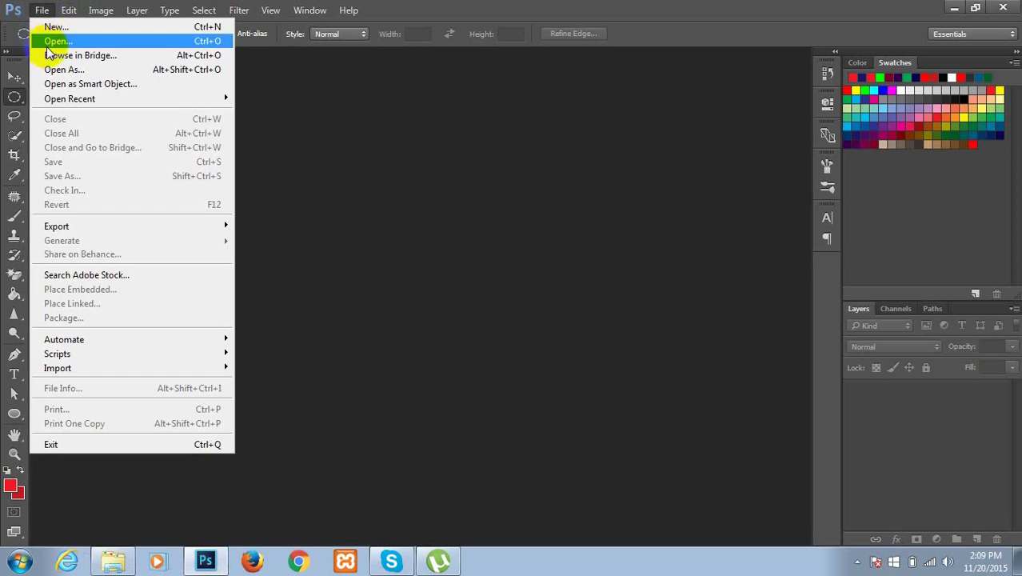
pyautogui.click(50, 44)
pyautogui.click(180, 112)
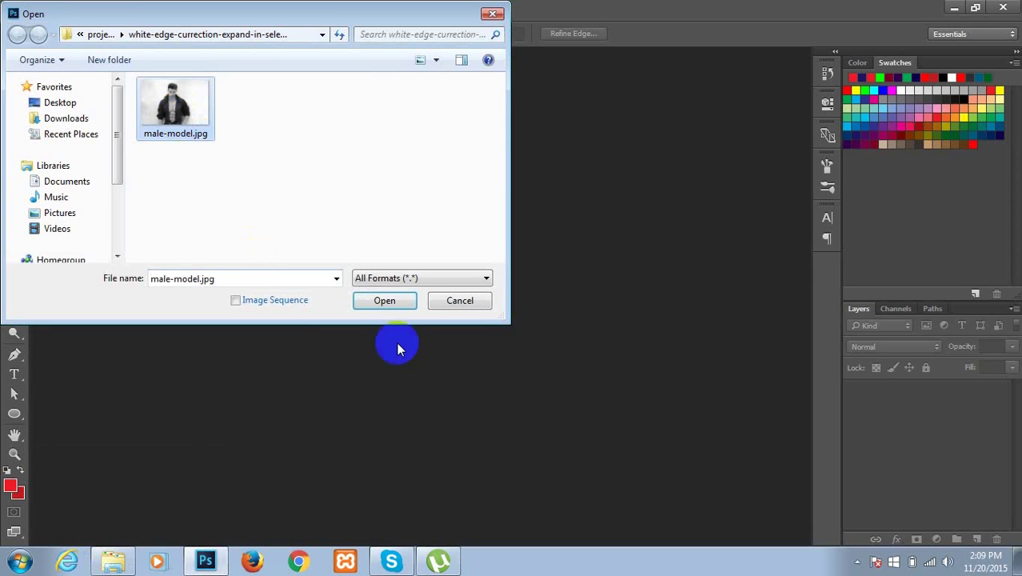
pyautogui.click(385, 302)
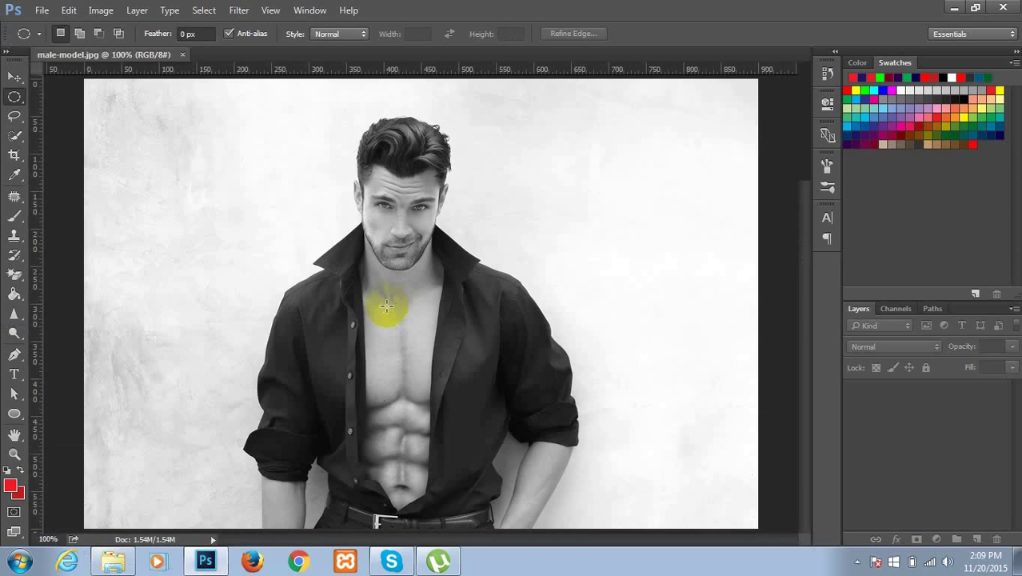
pyautogui.click(315, 423)
pyautogui.click(581, 404)
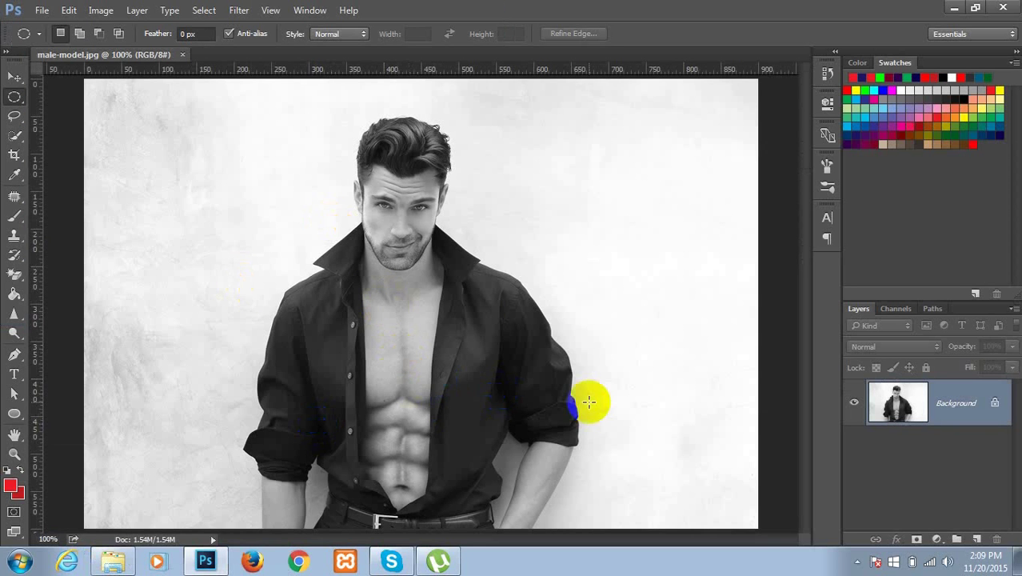
pyautogui.click(366, 468)
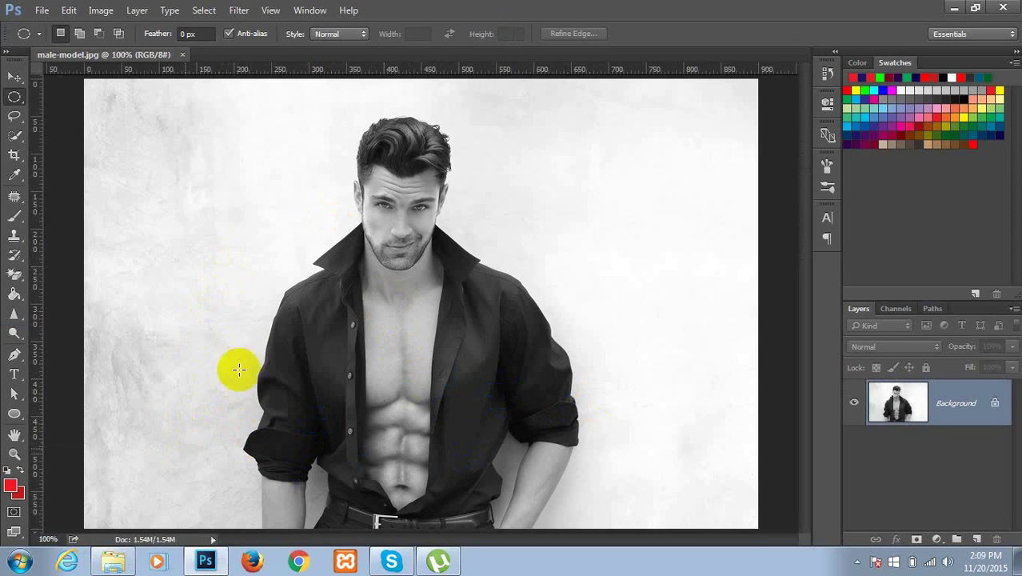
pyautogui.click(353, 364)
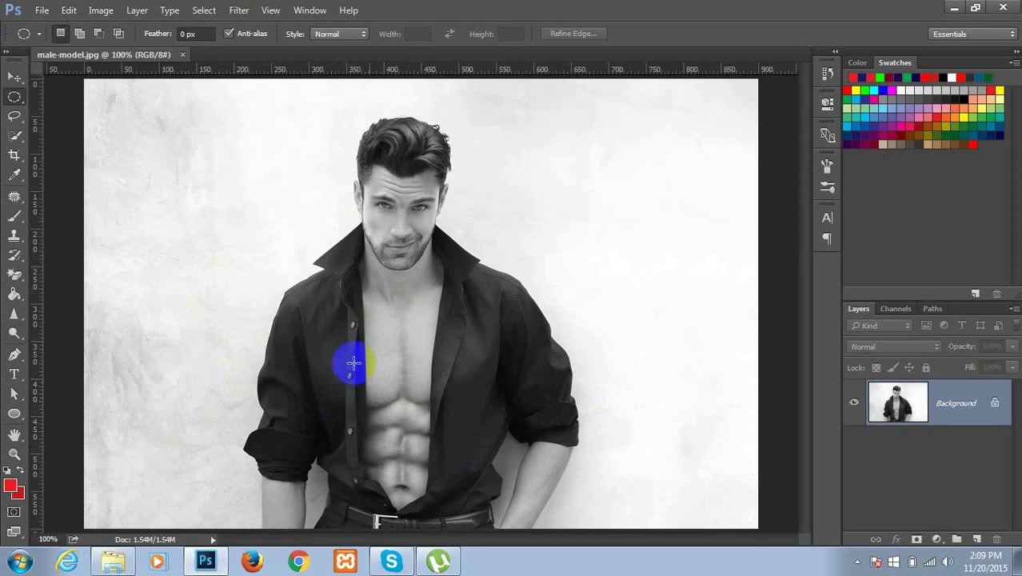
pyautogui.click(557, 328)
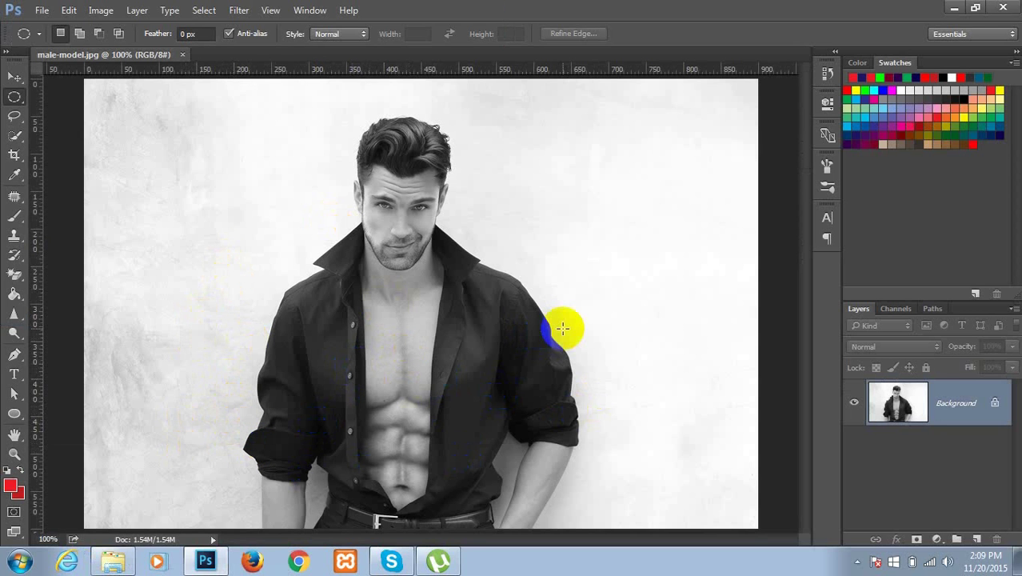
pyautogui.click(500, 388)
pyautogui.click(347, 486)
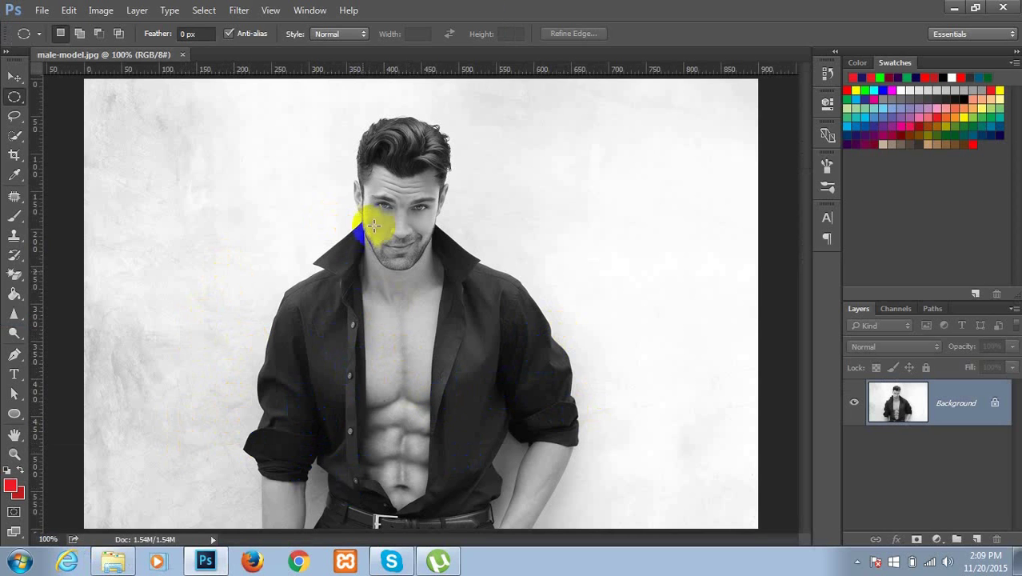
pyautogui.click(422, 161)
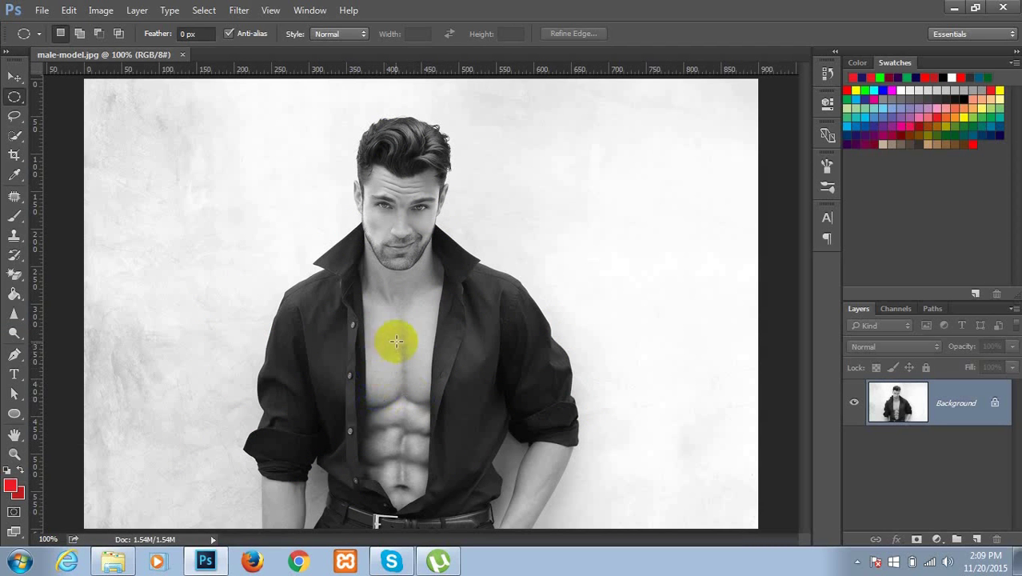
pyautogui.click(502, 333)
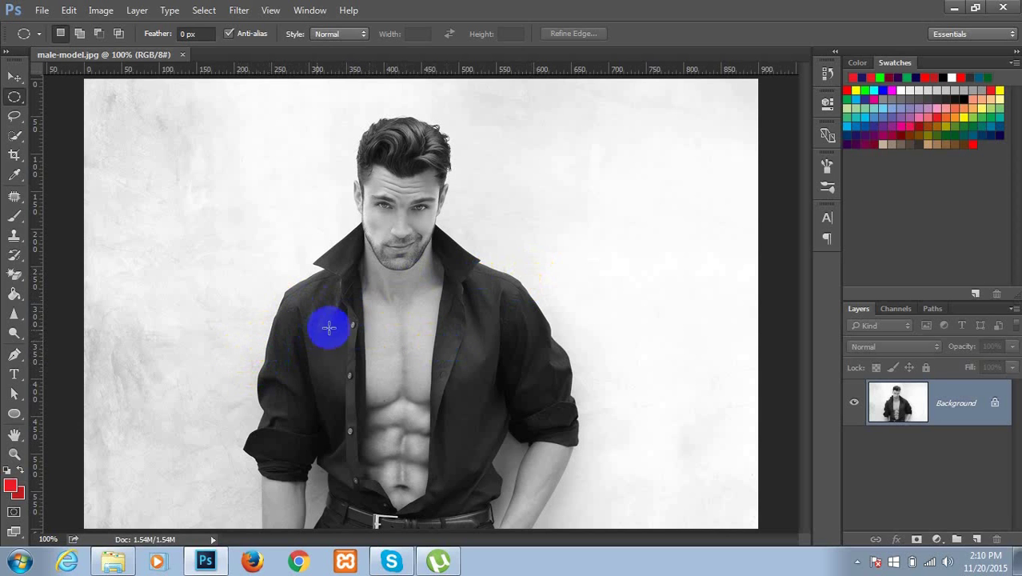
# Paint a Quick Selection over the model from his hair down over body, forearm and hand
pyautogui.click(17, 140)
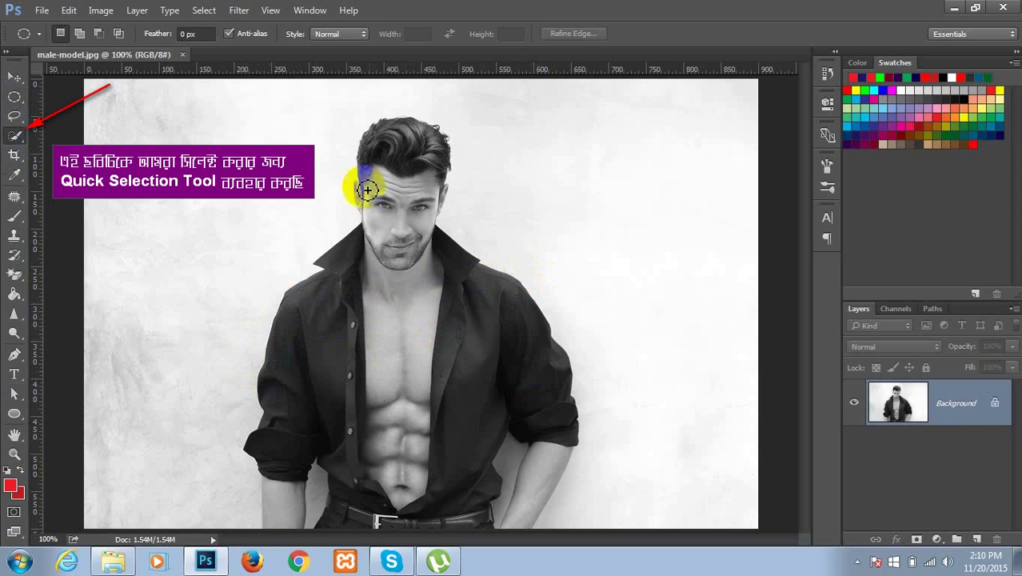
pyautogui.moveTo(377, 141)
pyautogui.mouseDown()
pyautogui.moveTo(430, 143)
pyautogui.moveTo(371, 201)
pyautogui.moveTo(315, 373)
pyautogui.moveTo(431, 345)
pyautogui.moveTo(439, 258)
pyautogui.moveTo(453, 259)
pyautogui.moveTo(471, 354)
pyautogui.moveTo(544, 401)
pyautogui.moveTo(559, 439)
pyautogui.moveTo(545, 481)
pyautogui.mouseUp()
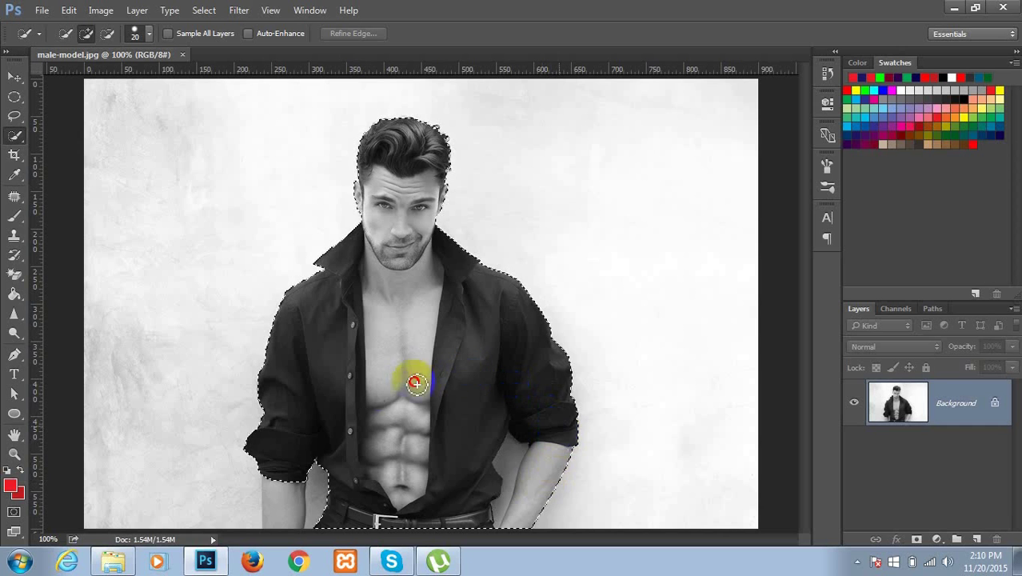
pyautogui.moveTo(283, 498)
pyautogui.mouseDown()
pyautogui.moveTo(283, 521)
pyautogui.moveTo(330, 486)
pyautogui.moveTo(522, 479)
pyautogui.mouseUp()
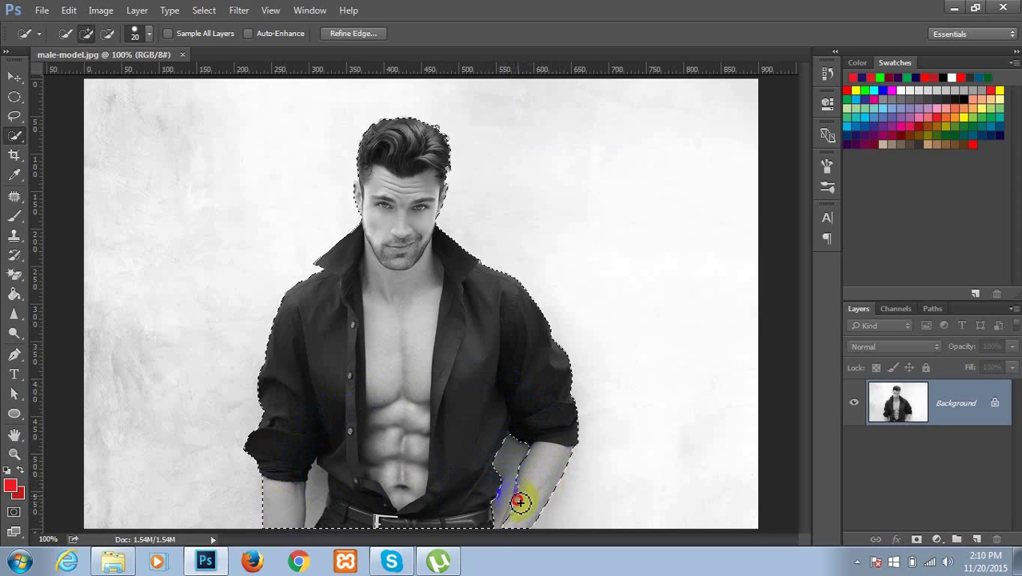
pyautogui.moveTo(510, 531); pyautogui.dragTo(507, 510)
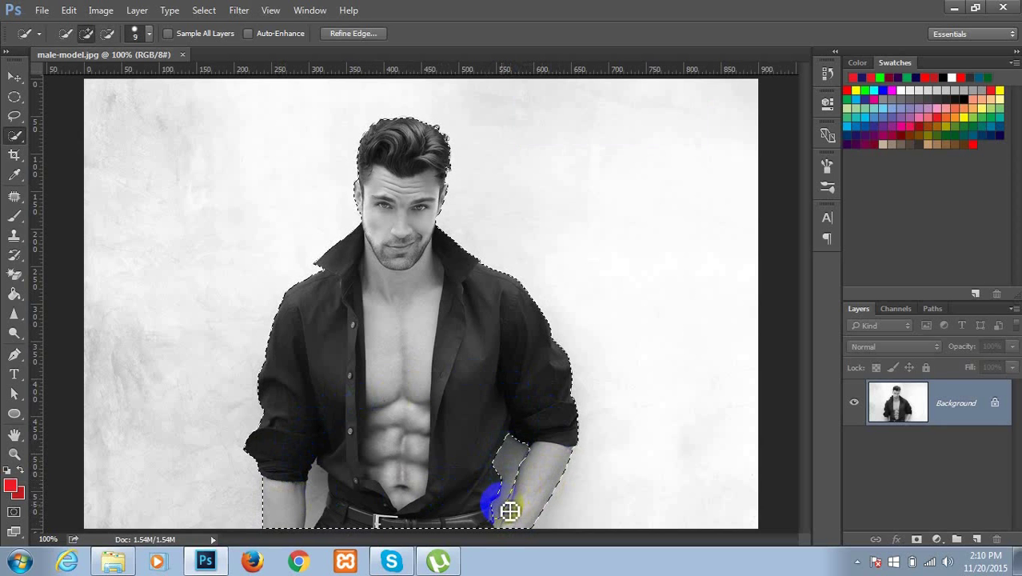
# Alt-paint to remove the wall gap near the arm and stray wall around the hair
pyautogui.press('alt')
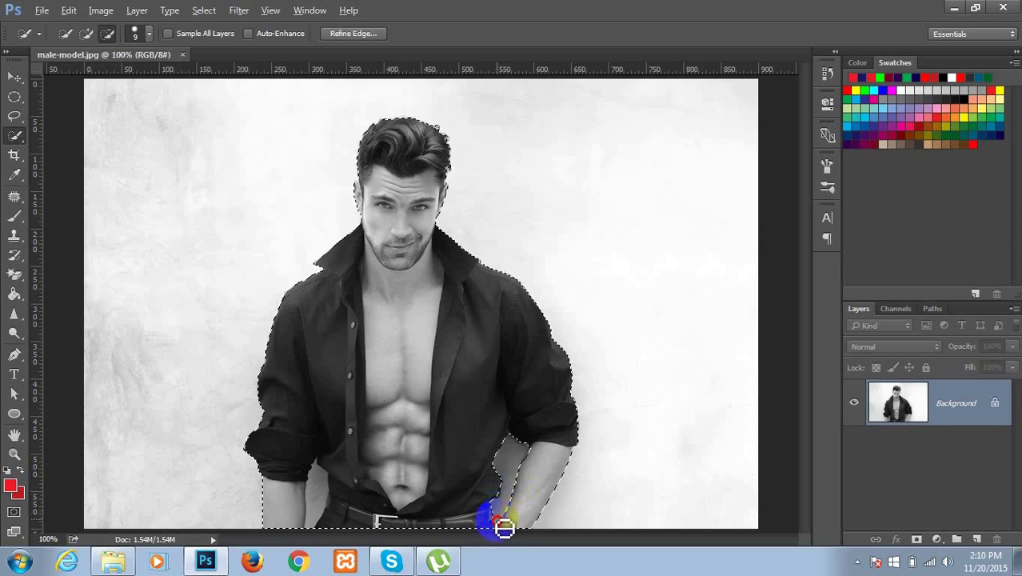
pyautogui.moveTo(347, 484)
pyautogui.mouseDown()
pyautogui.moveTo(322, 515)
pyautogui.moveTo(343, 492)
pyautogui.mouseUp()
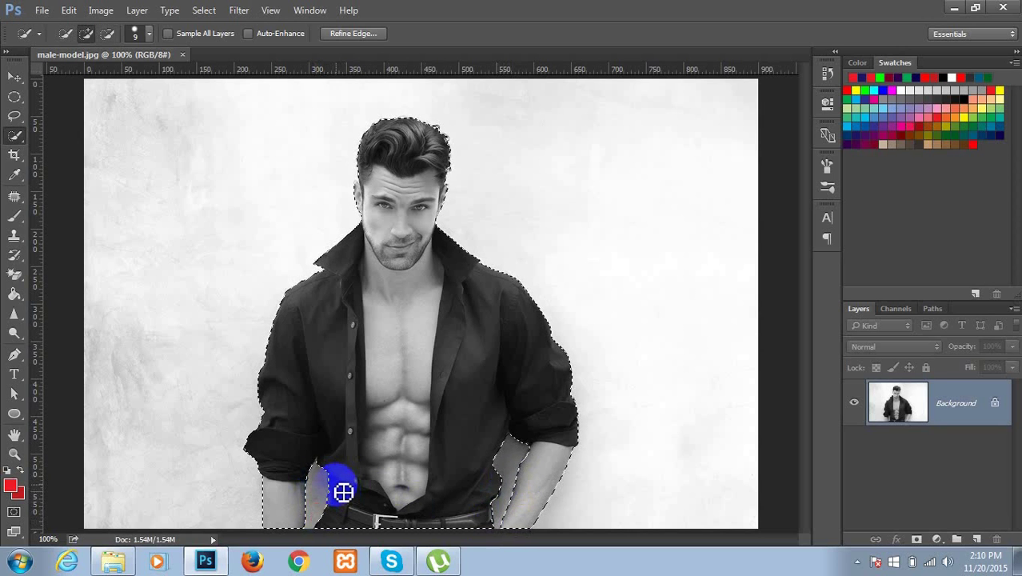
pyautogui.moveTo(433, 130); pyautogui.dragTo(447, 175)
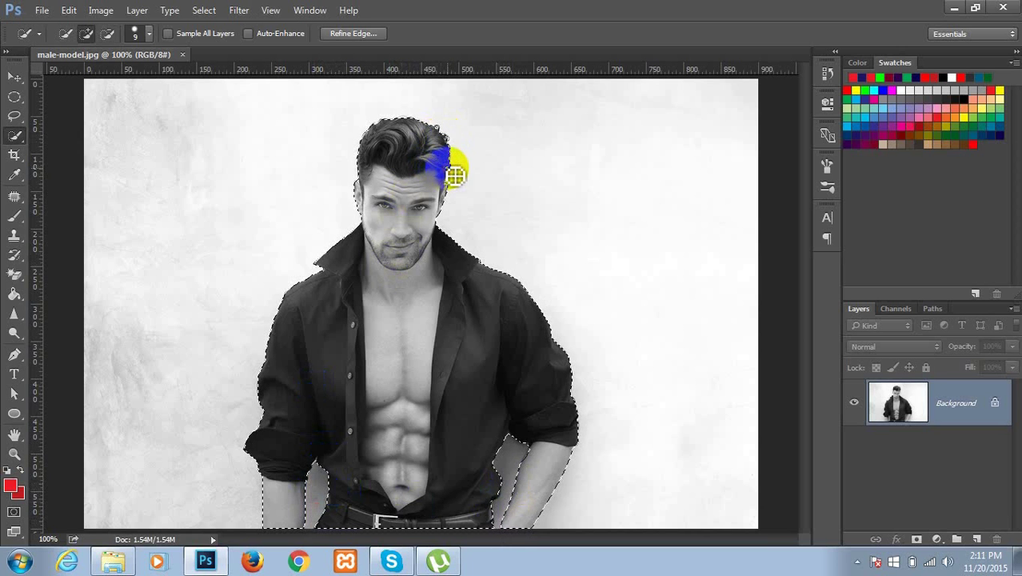
pyautogui.moveTo(437, 182); pyautogui.dragTo(406, 172)
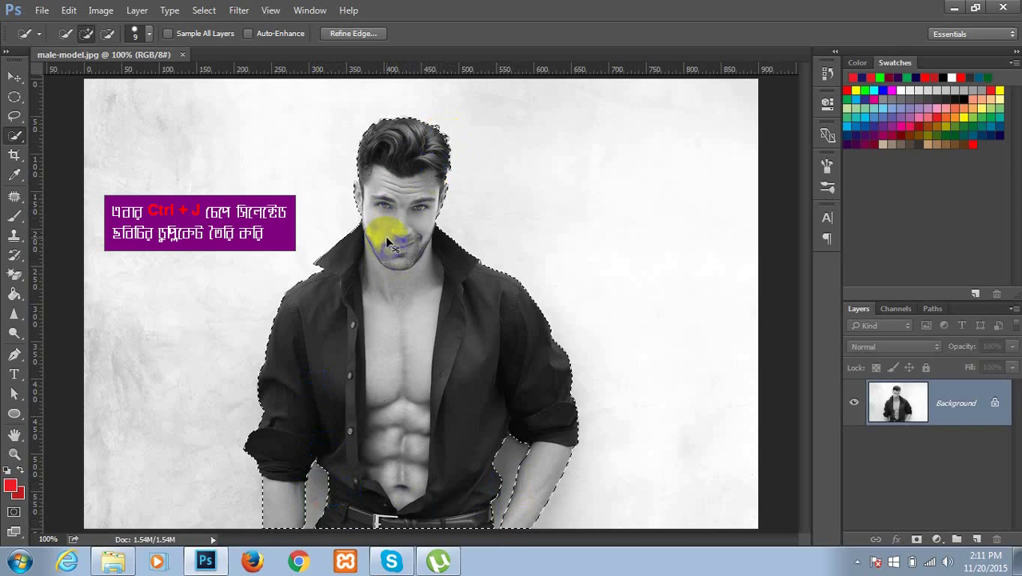
# Copy the model to Layer 1, hide Background, and add an empty Layer 2 beneath it
pyautogui.hotkey('ctrl', 'j')
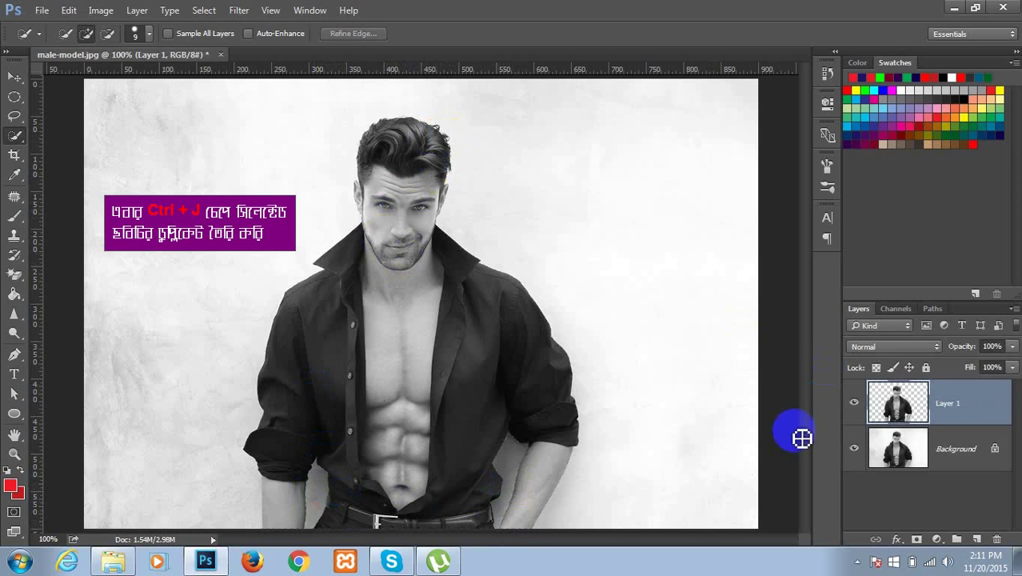
pyautogui.click(852, 450)
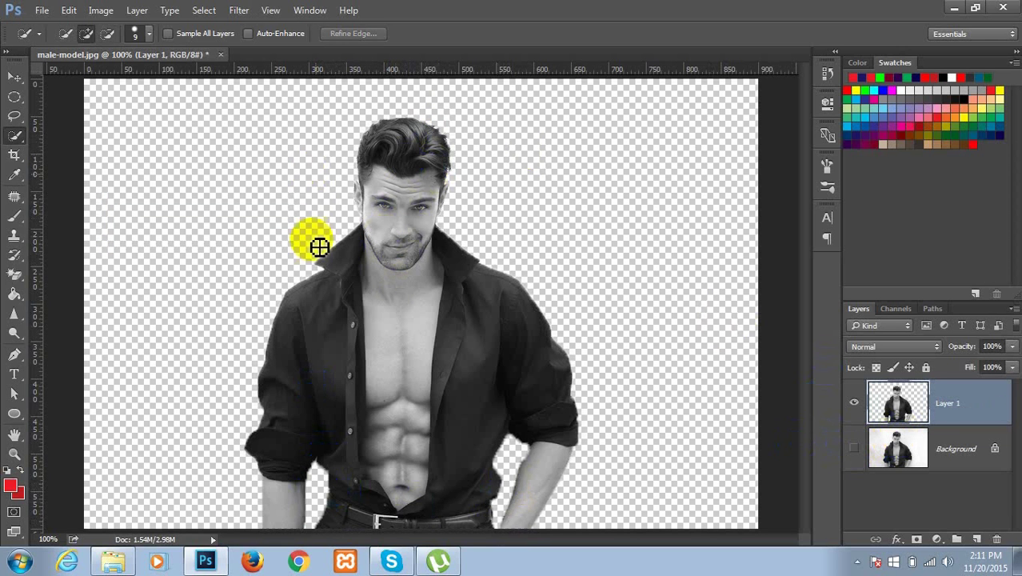
pyautogui.click(476, 402)
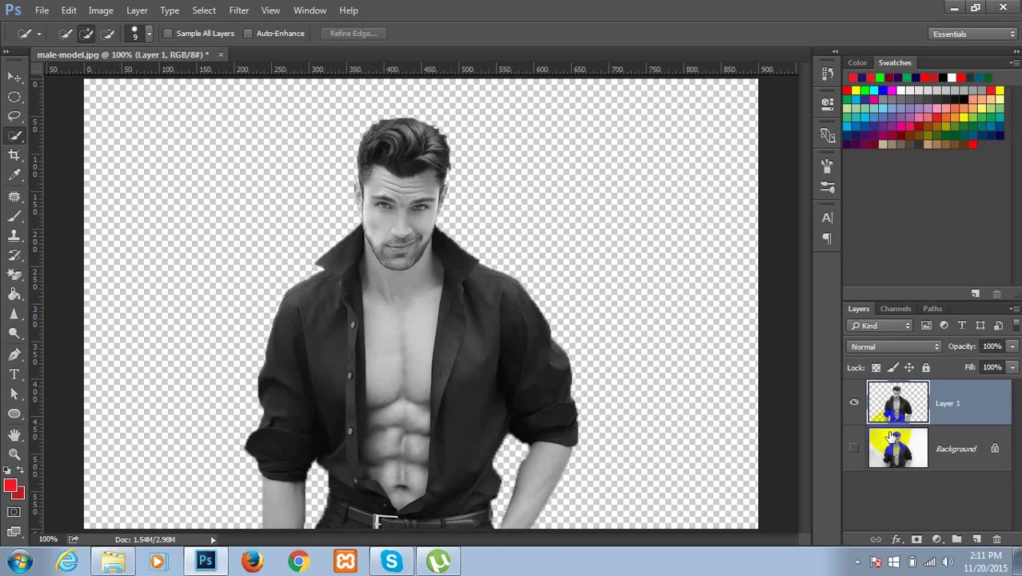
pyautogui.click(907, 404)
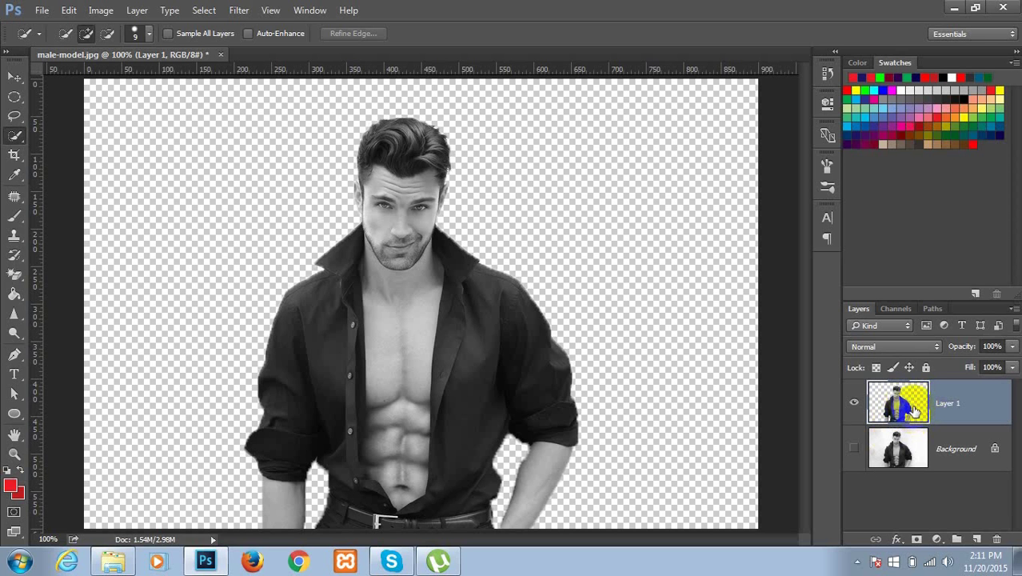
pyautogui.keyDown('ctrl'); pyautogui.click(978, 542); pyautogui.keyUp('ctrl')
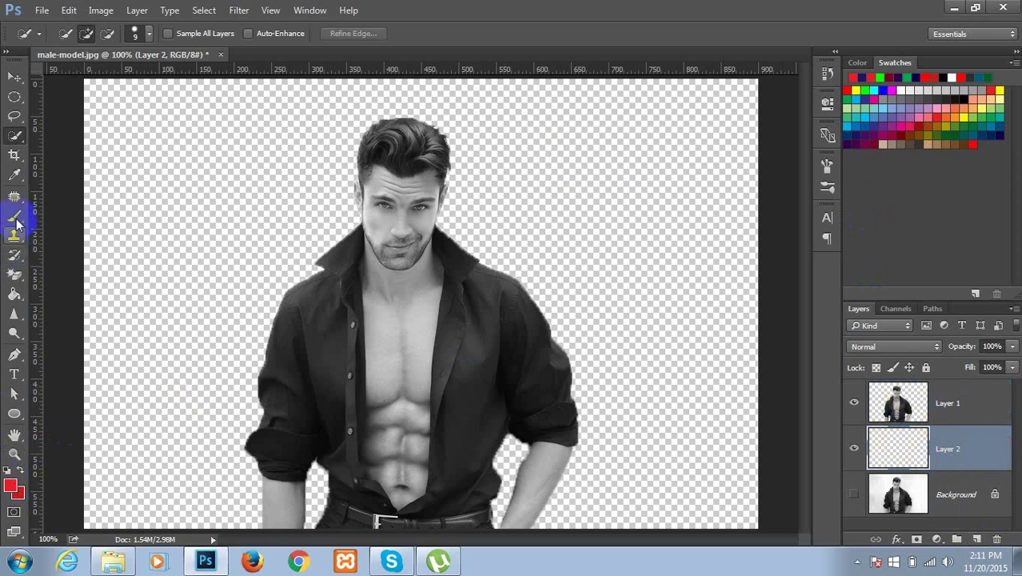
# Fill Layer 2 solid red with the Paint Bucket, then zoom to 200% to inspect edges
pyautogui.click(13, 294)
pyautogui.click(143, 231)
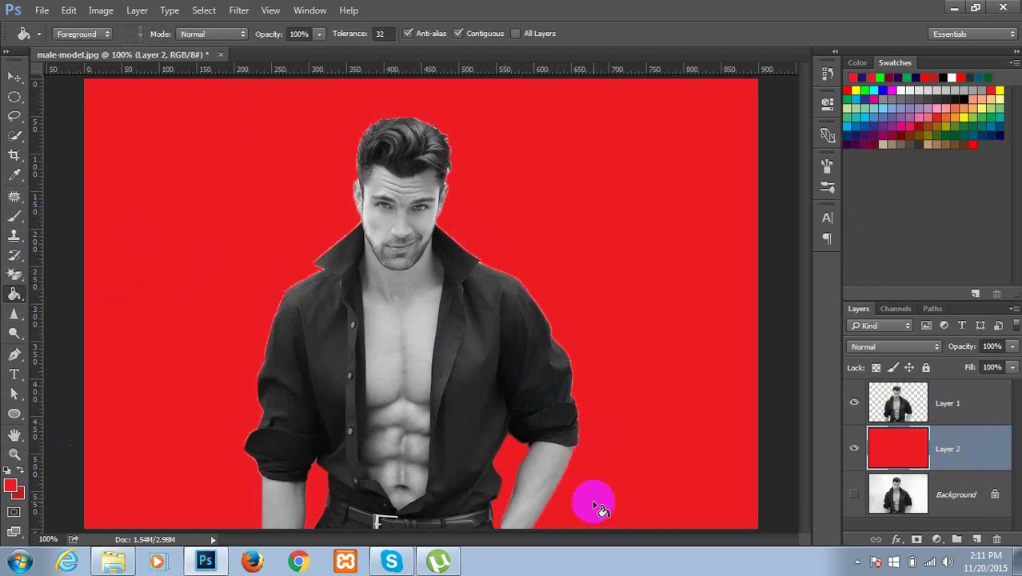
pyautogui.hotkey('ctrl', '+')
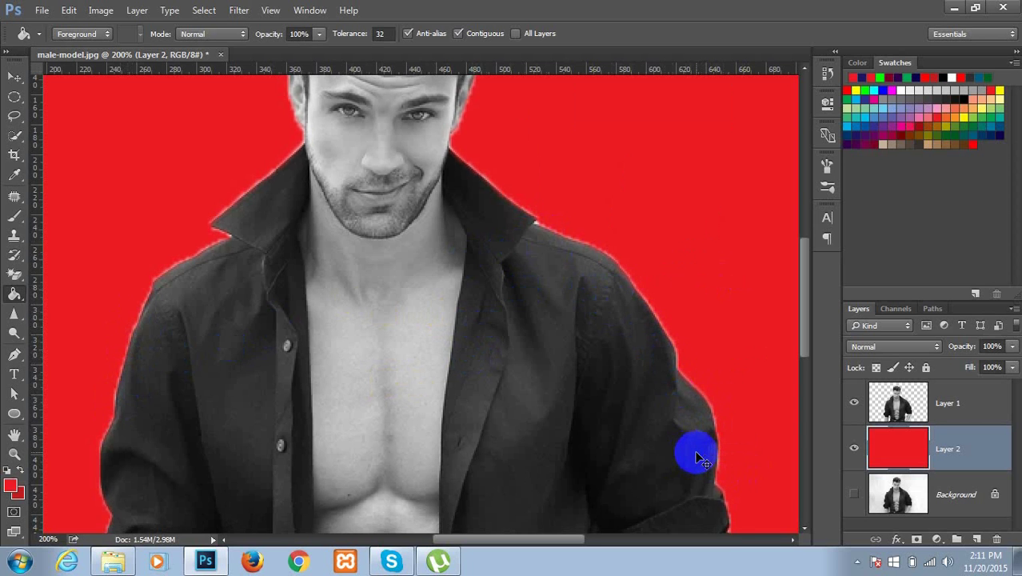
# Zoom back to 100% and make Layer 1 the active layer
pyautogui.hotkey('ctrl', '-')
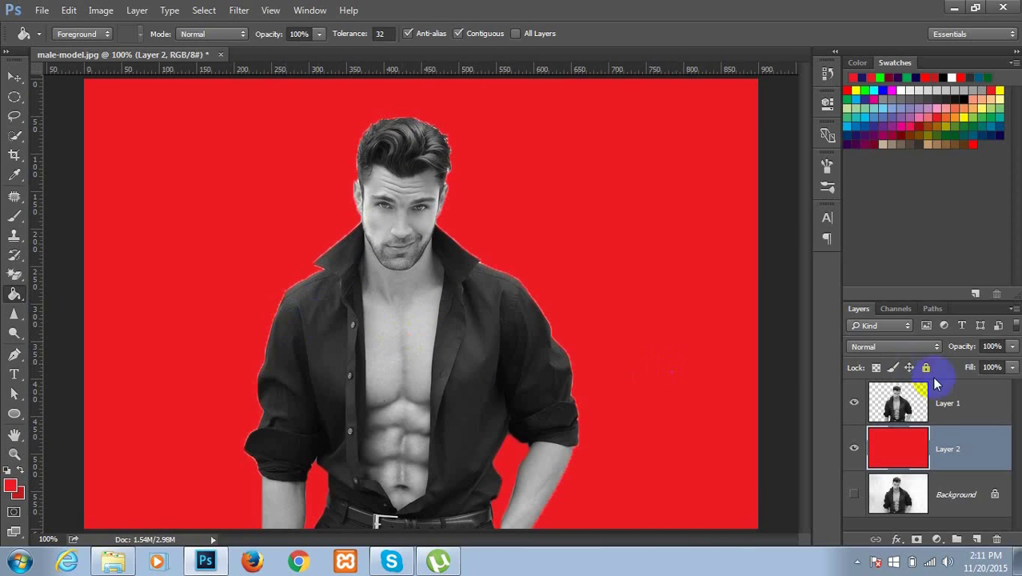
pyautogui.click(942, 406)
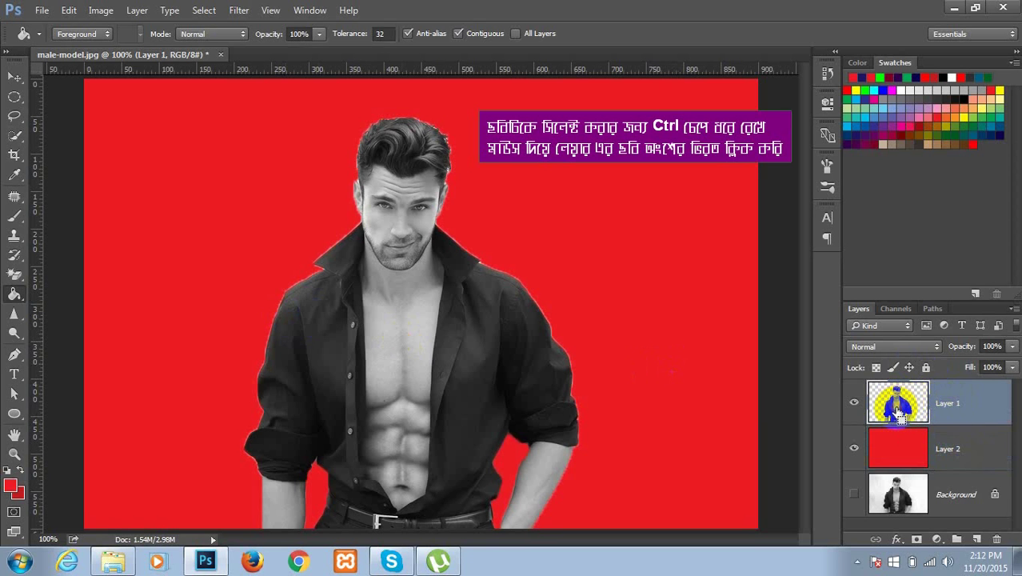
# Load Layer 1's outline as a selection, undo the stray red fill, and invert it
pyautogui.keyDown('ctrl'); pyautogui.click(898, 411); pyautogui.keyUp('ctrl')
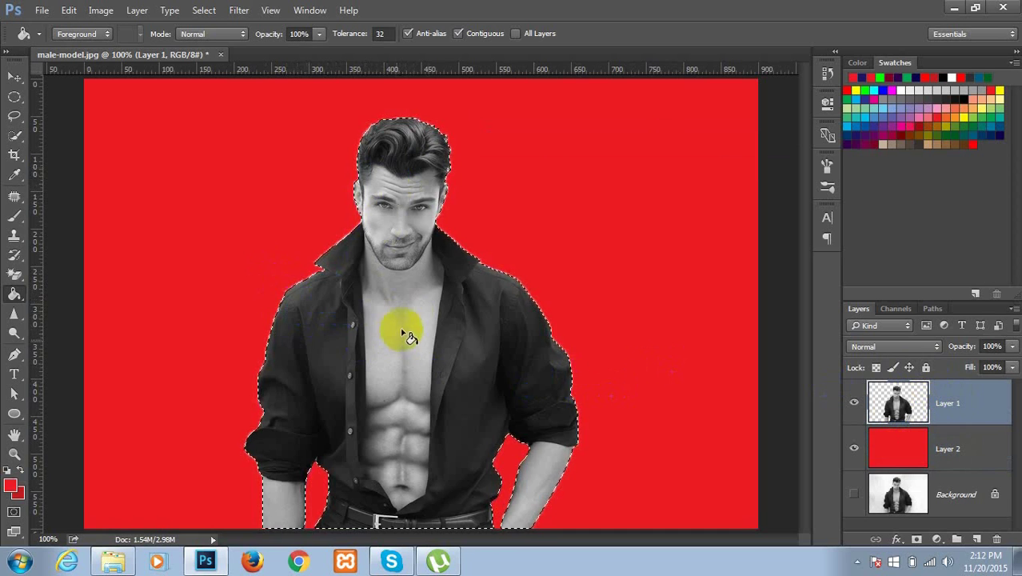
pyautogui.click(415, 268)
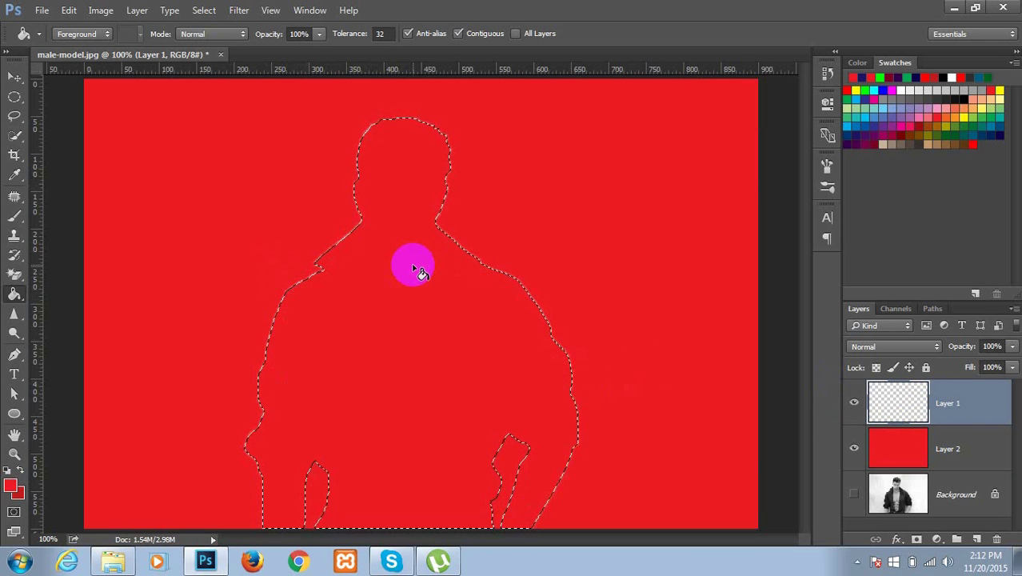
pyautogui.hotkey('ctrl', 'z')
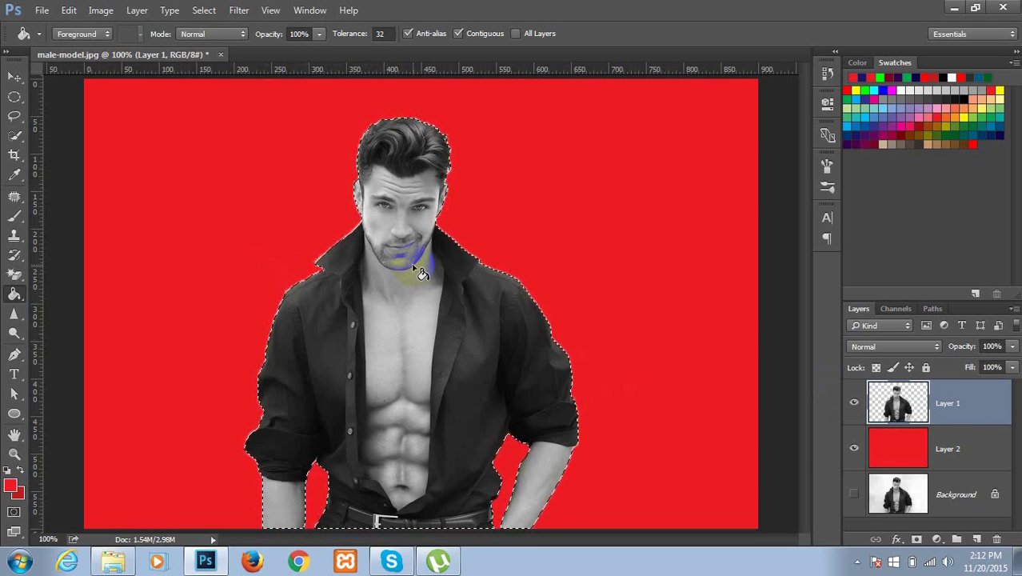
pyautogui.hotkey('ctrl', 'shift', 'i')
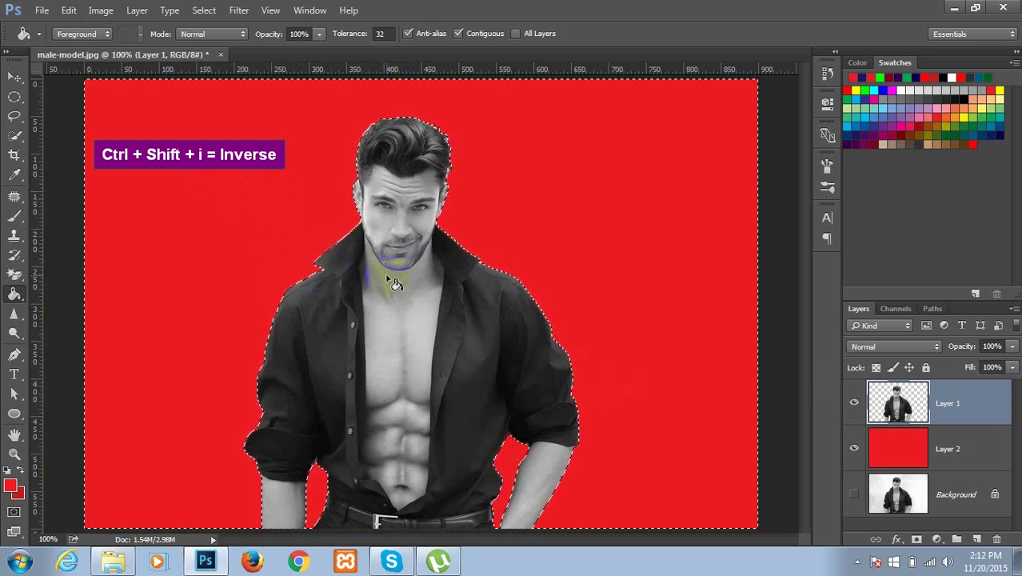
# Keep the surround selected and zoom to 300% on the collar and shoulder edges
pyautogui.hotkey('ctrl', 'shift', 'i')
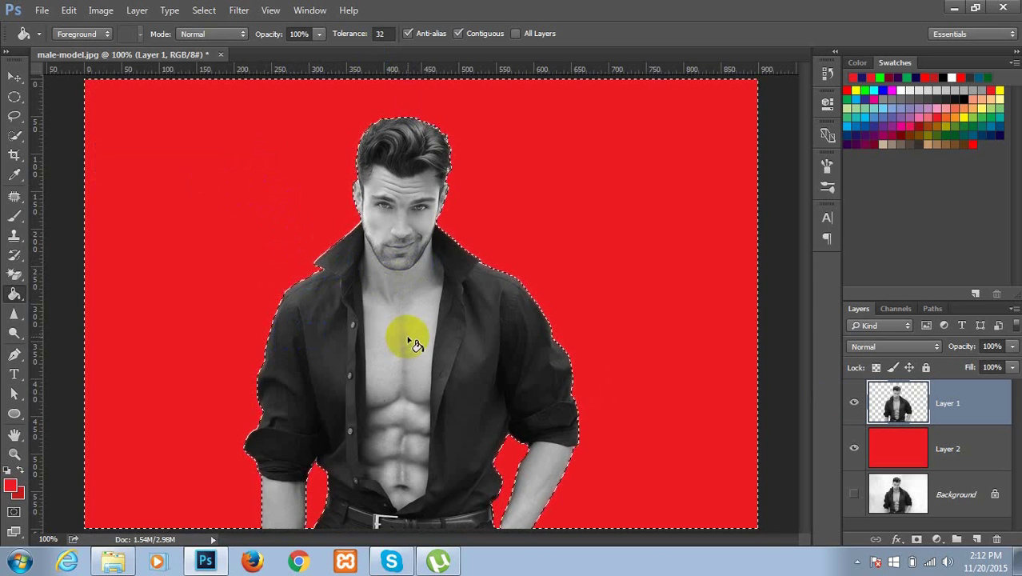
pyautogui.hotkey('ctrl', 'd')
pyautogui.scroll(1, 407, 335)
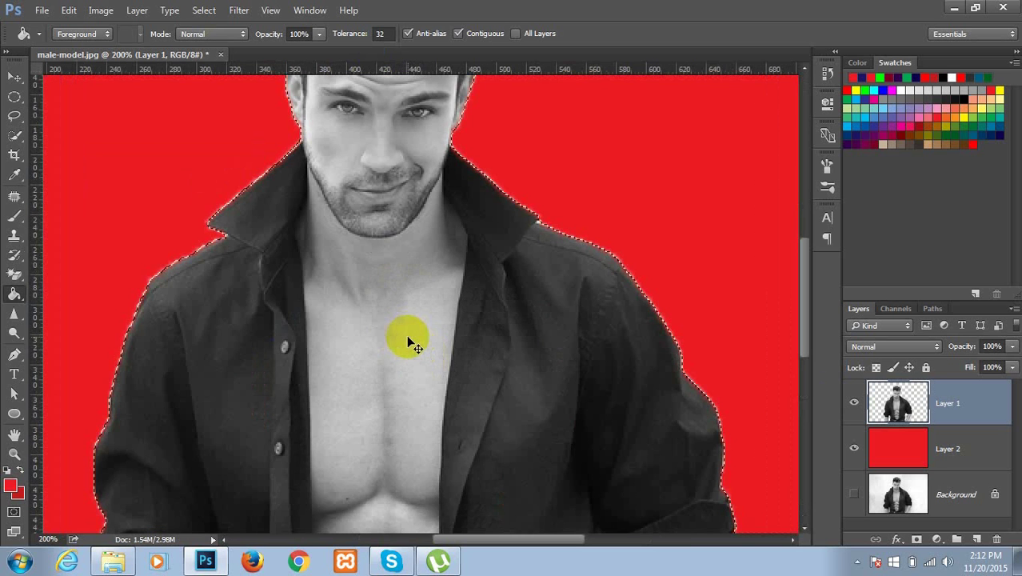
pyautogui.scroll(1, 406, 334)
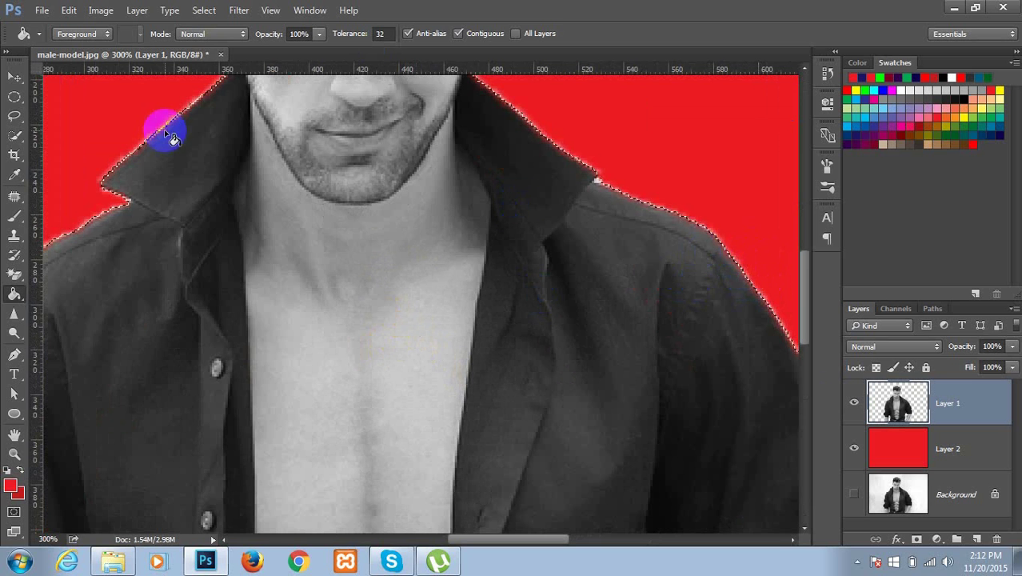
pyautogui.click(109, 95)
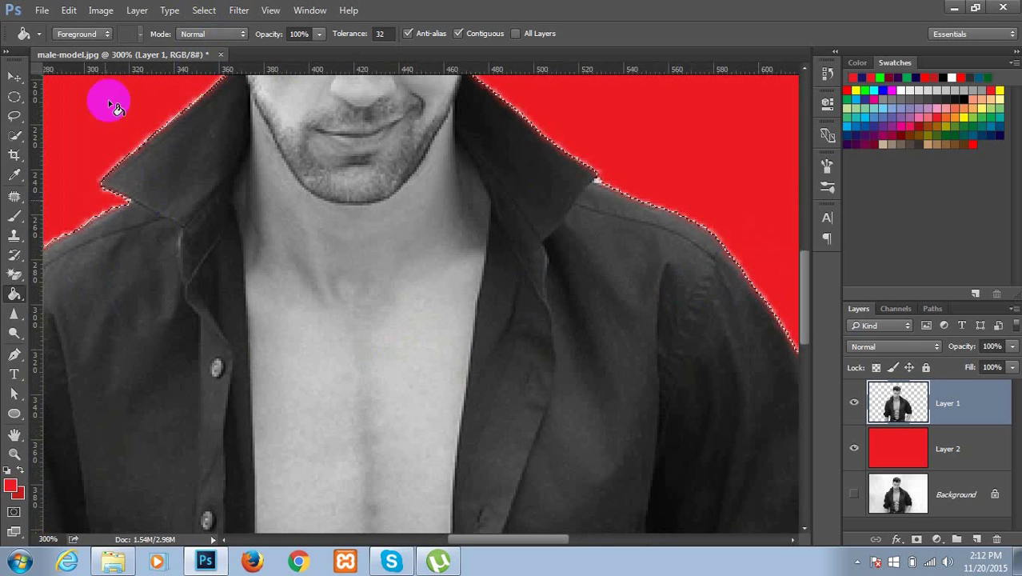
# Expand the background selection by 1 pixel with Select > Modify > Expand
pyautogui.click(197, 12)
pyautogui.moveTo(216, 204)
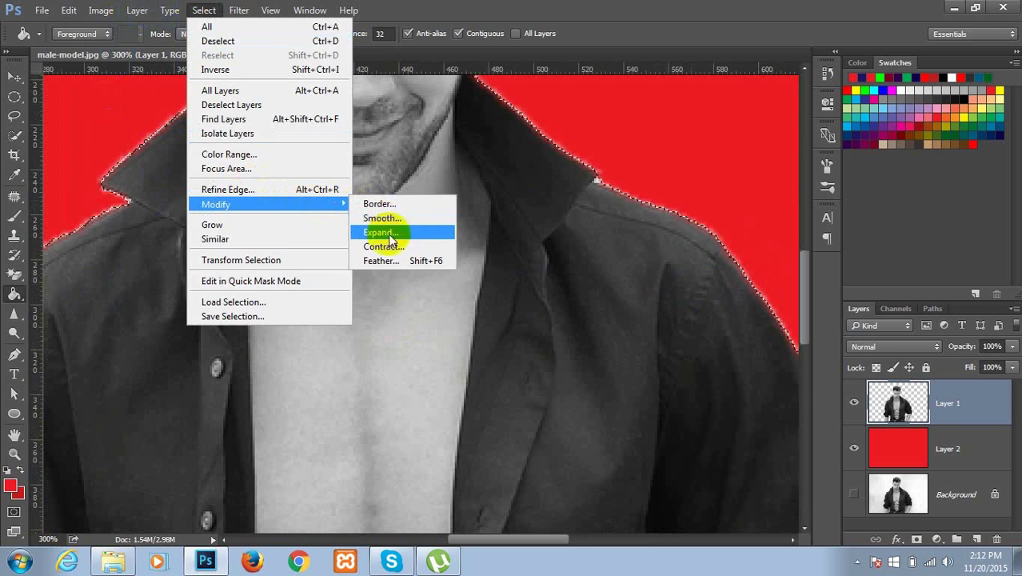
pyautogui.click(394, 239)
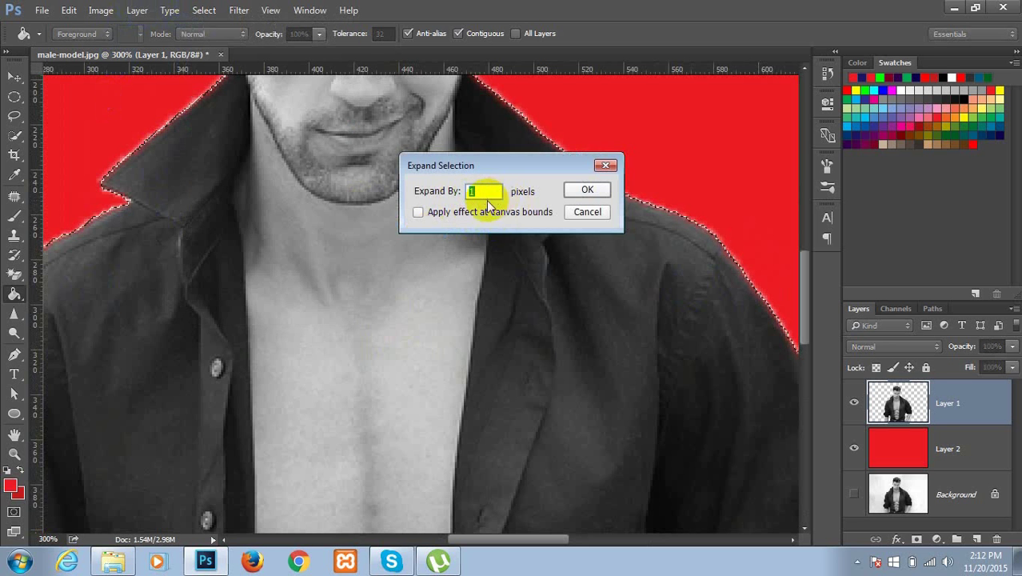
pyautogui.click(591, 192)
pyautogui.click(701, 216)
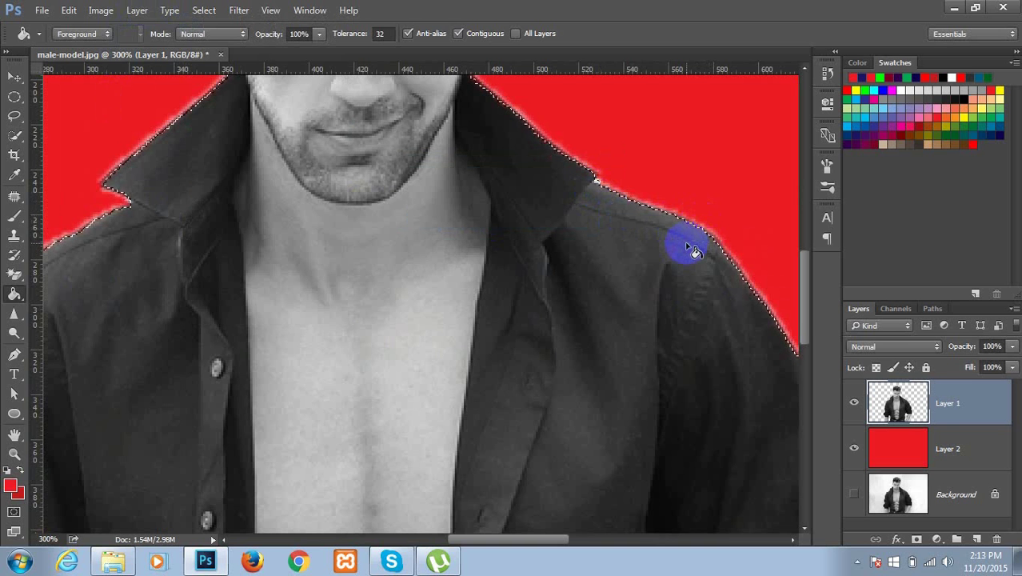
pyautogui.click(705, 251)
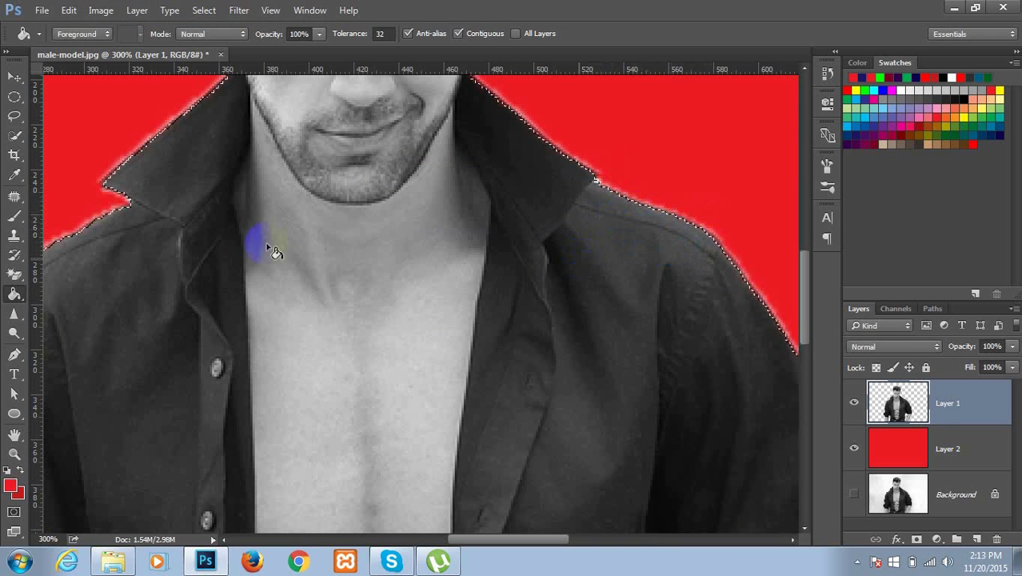
# Apply a 0.5 pixel Feather Radius to the expanded selection
pyautogui.click(205, 11)
pyautogui.moveTo(240, 204)
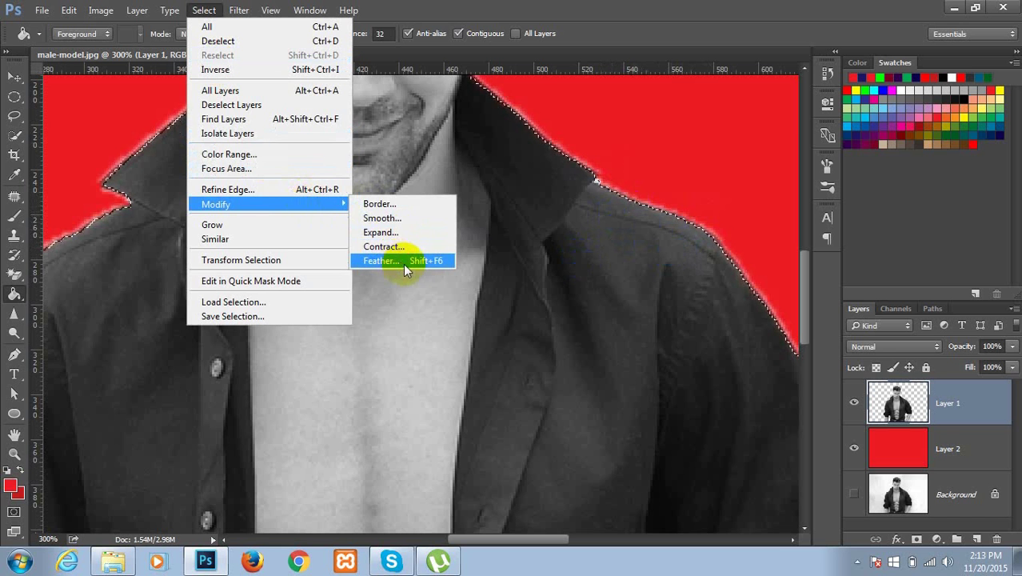
pyautogui.click(403, 261)
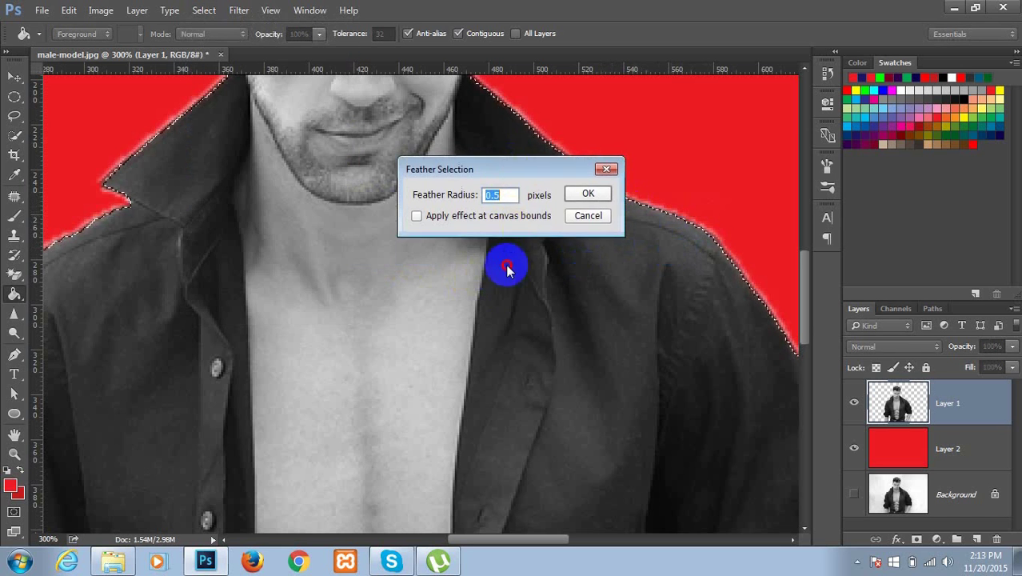
pyautogui.moveTo(511, 165); pyautogui.dragTo(471, 273)
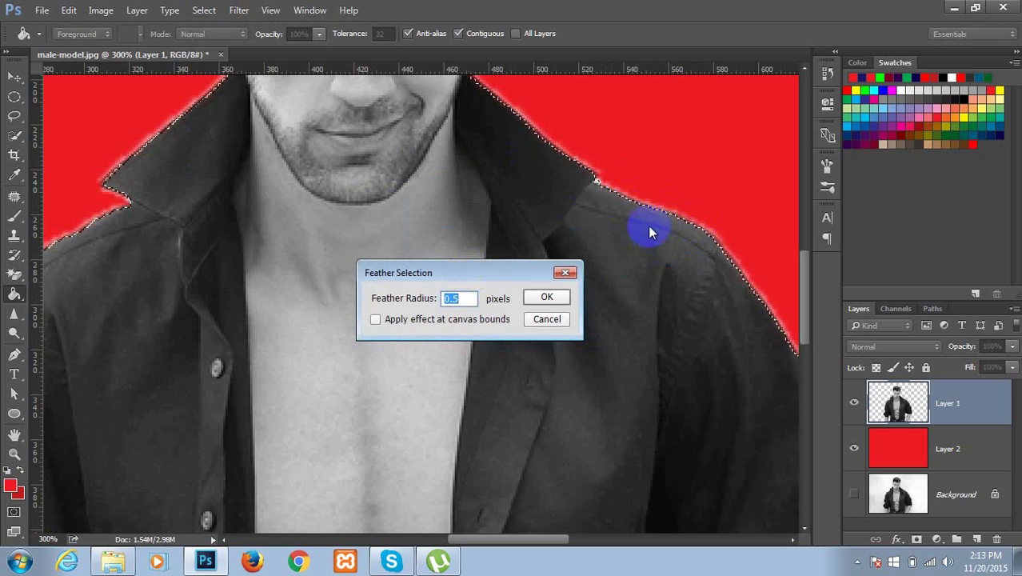
pyautogui.click(639, 201)
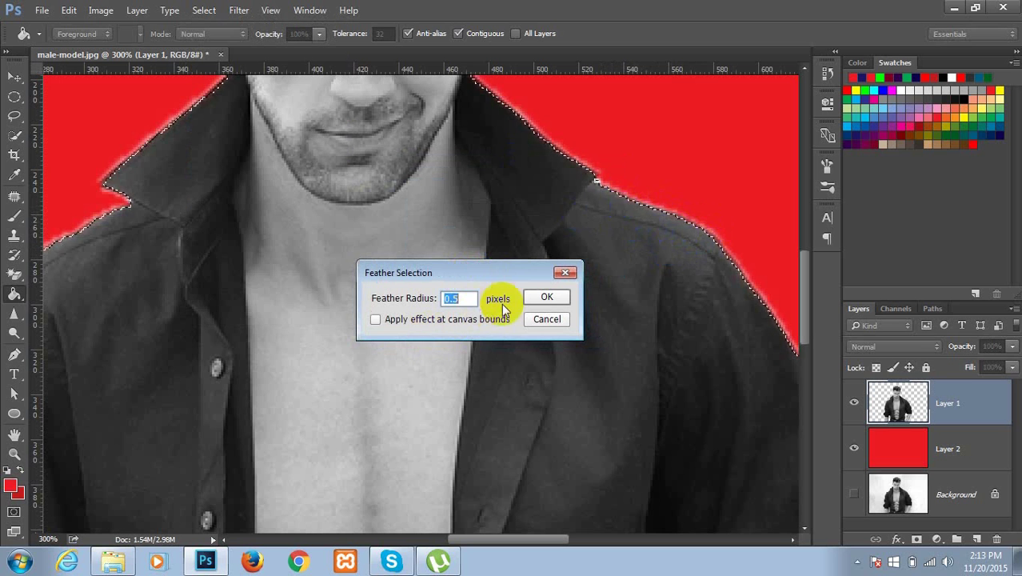
pyautogui.click(652, 205)
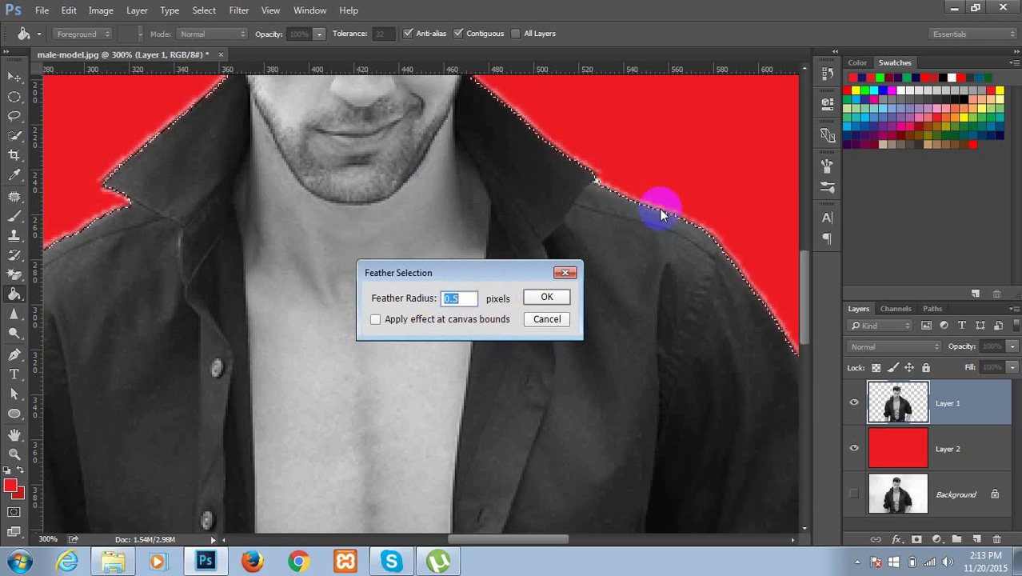
pyautogui.click(662, 206)
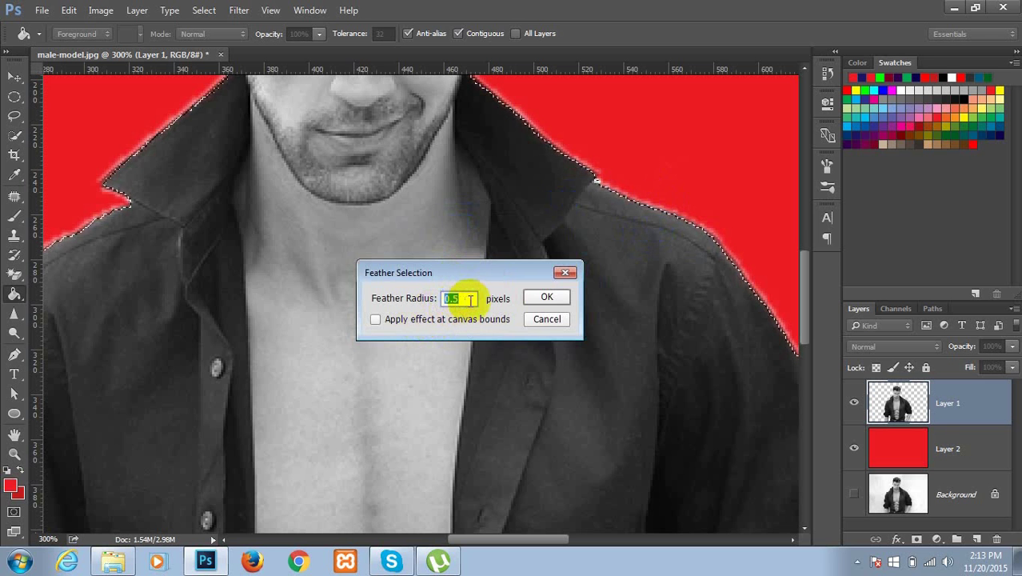
pyautogui.click(557, 298)
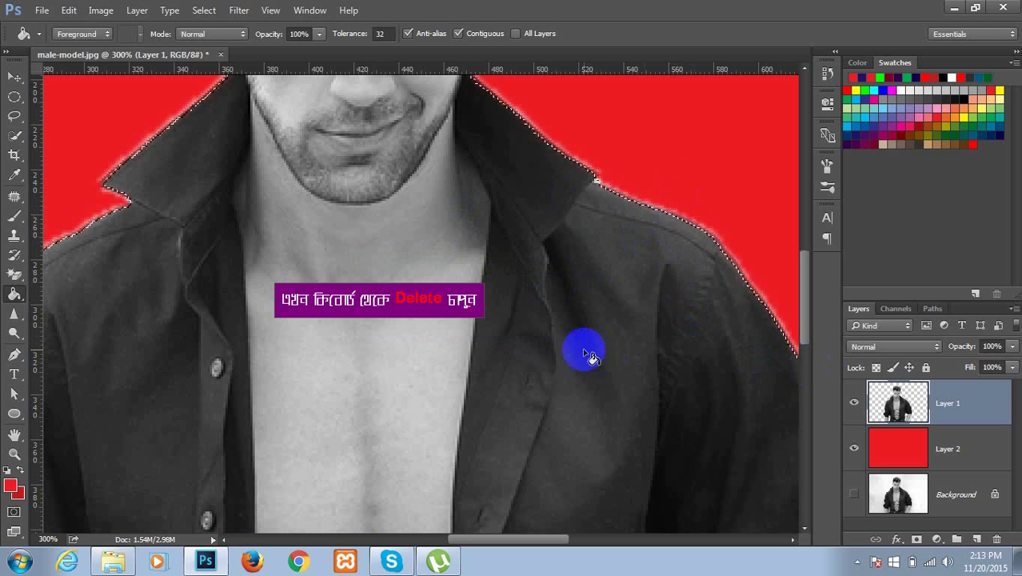
# Delete the selected fringe pixels on Layer 1, then deselect with Ctrl+D
pyautogui.press('Delete')
pyautogui.click(656, 209)
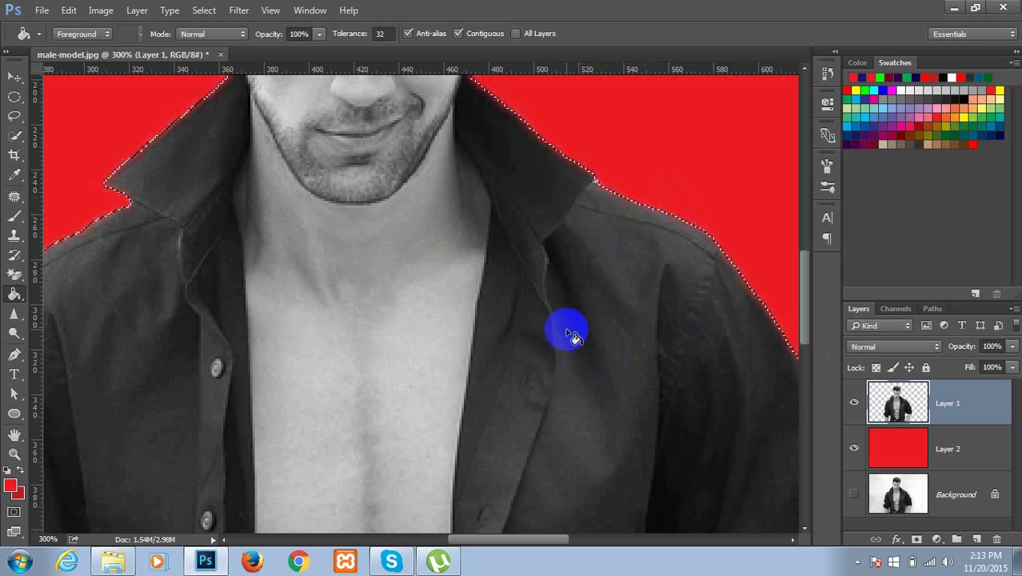
pyautogui.hotkey('ctrl', 'd')
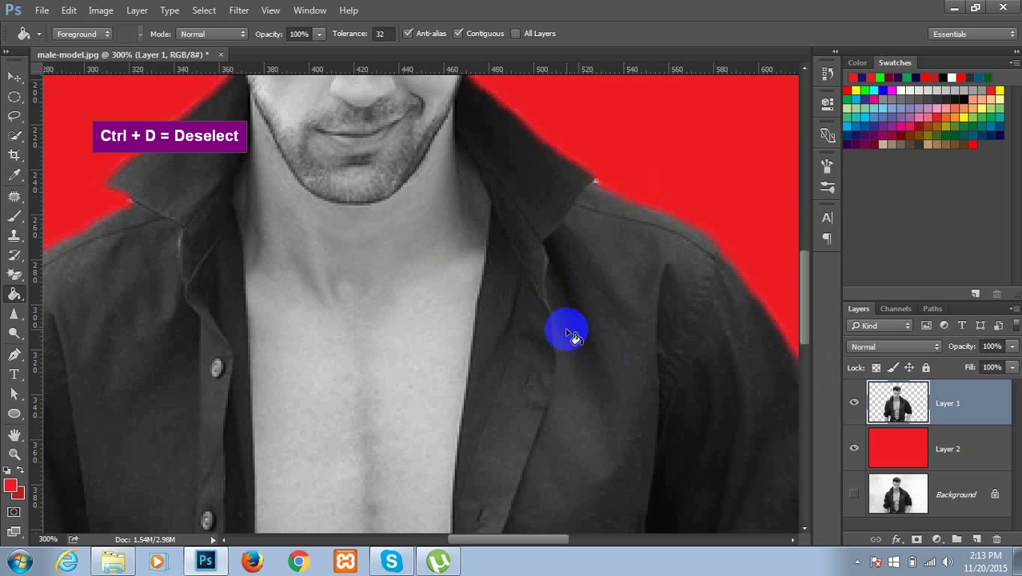
pyautogui.click(662, 161)
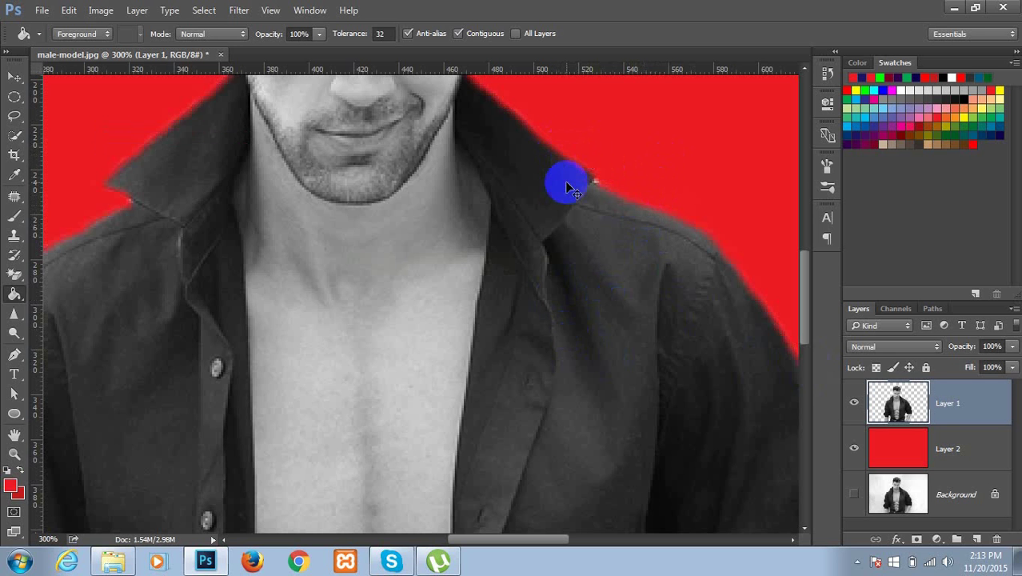
# Zoom out to 100% and inspect the man's cleaned hair-to-forearm edges against the red fill
pyautogui.scroll(-1, 567, 185)
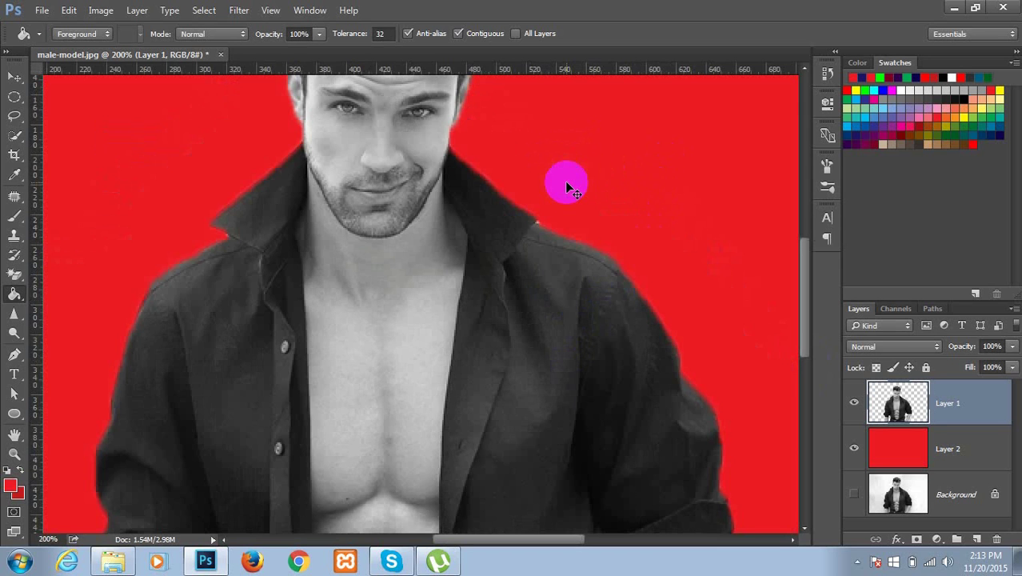
pyautogui.scroll(-1, 566, 184)
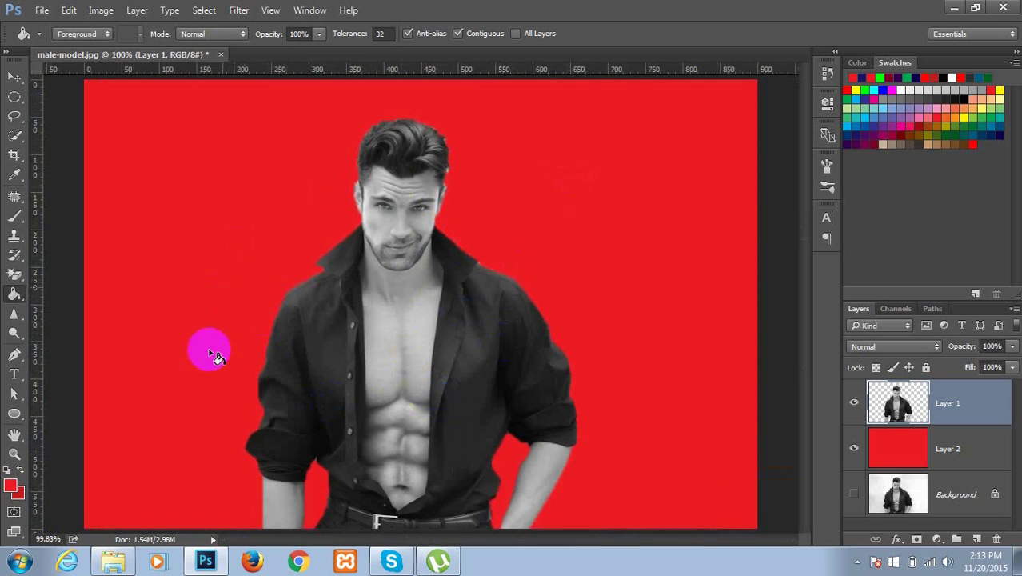
pyautogui.click(428, 394)
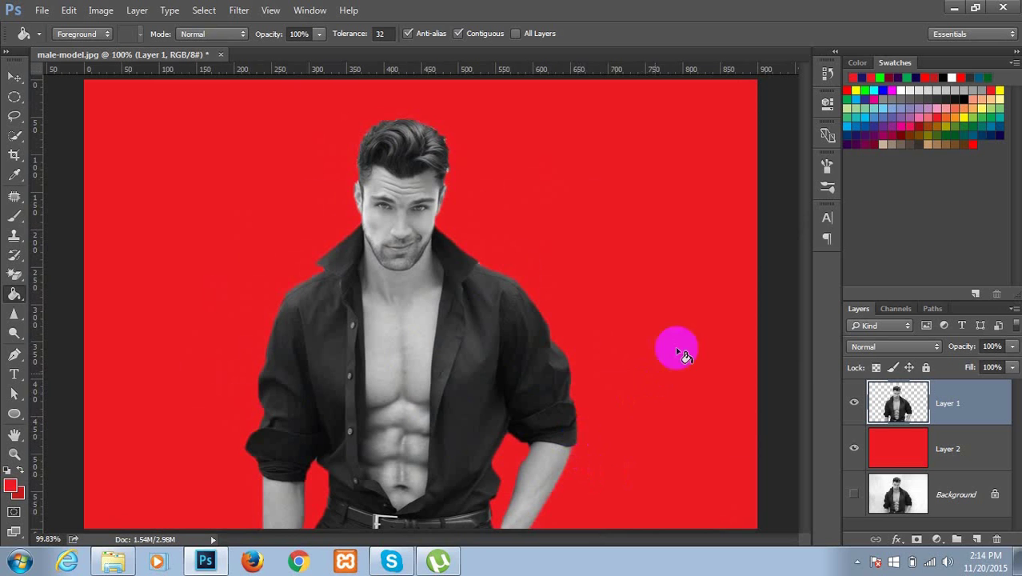
pyautogui.click(580, 387)
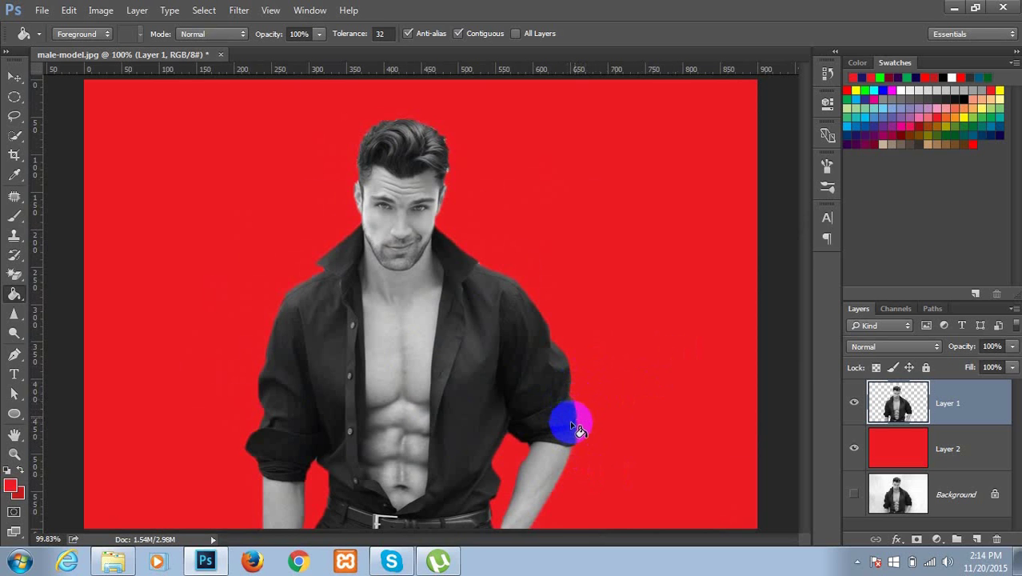